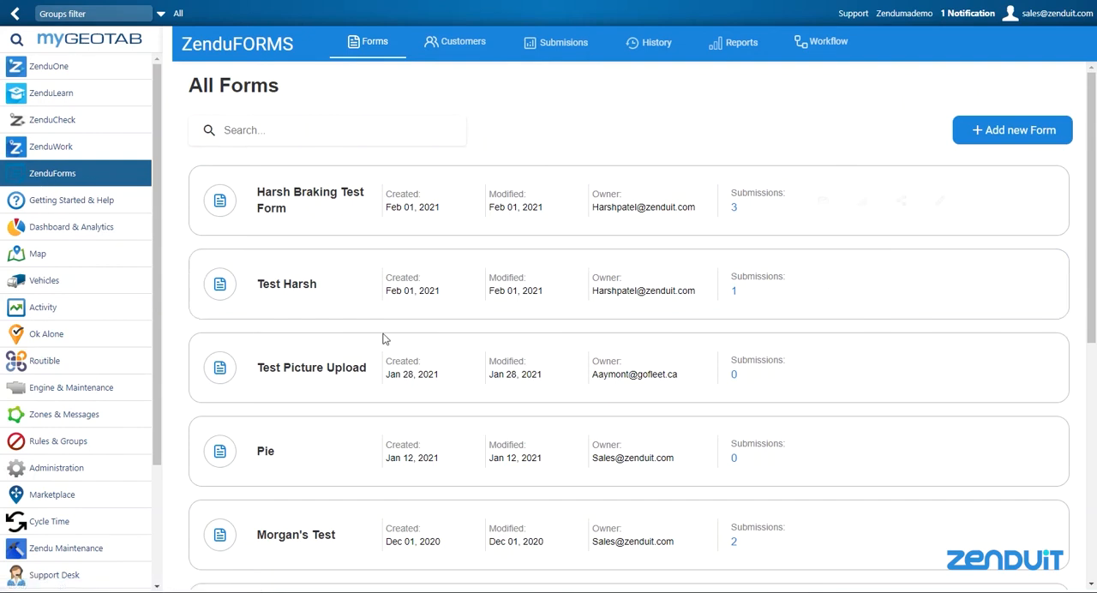
{"action": "scroll", "coordinate": [690, 350], "scroll_direction": "down", "scroll_amount": 5}
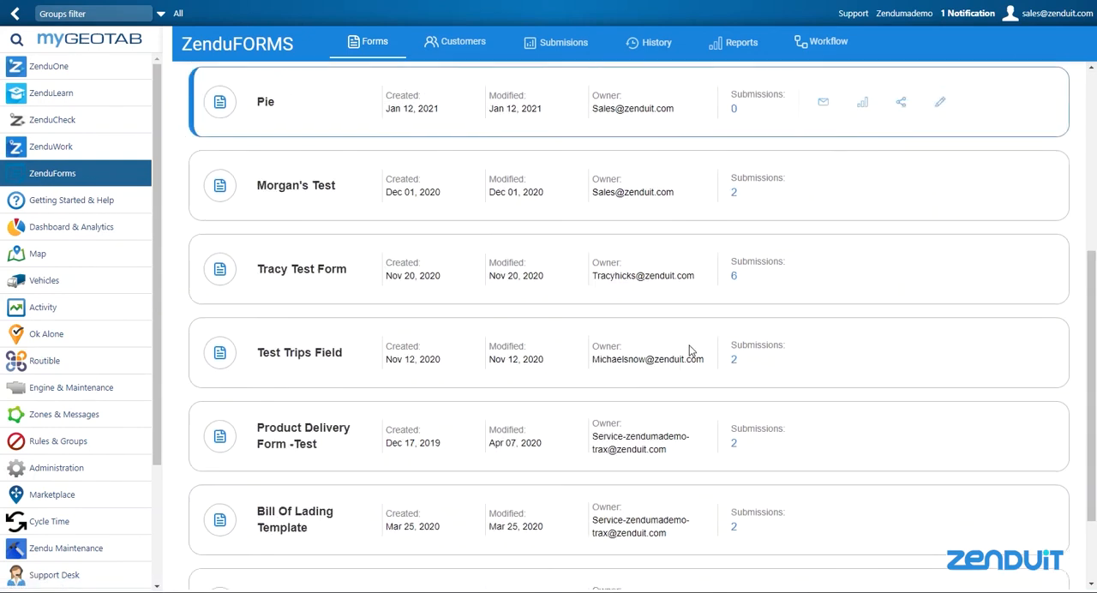
{"action": "scroll", "coordinate": [690, 350], "scroll_direction": "up", "scroll_amount": 5}
{"action": "scroll", "coordinate": [690, 349], "scroll_direction": "up", "scroll_amount": 1}
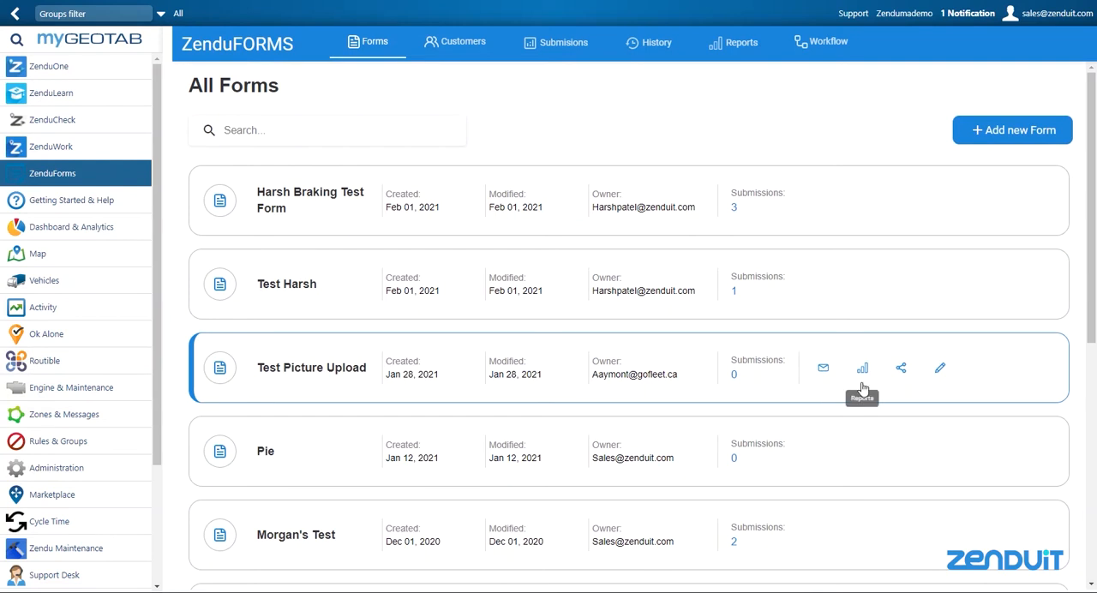
Step: Create a new blank form titled "My Test" with the default groups and no description
{"action": "left_click", "coordinate": [998, 132]}
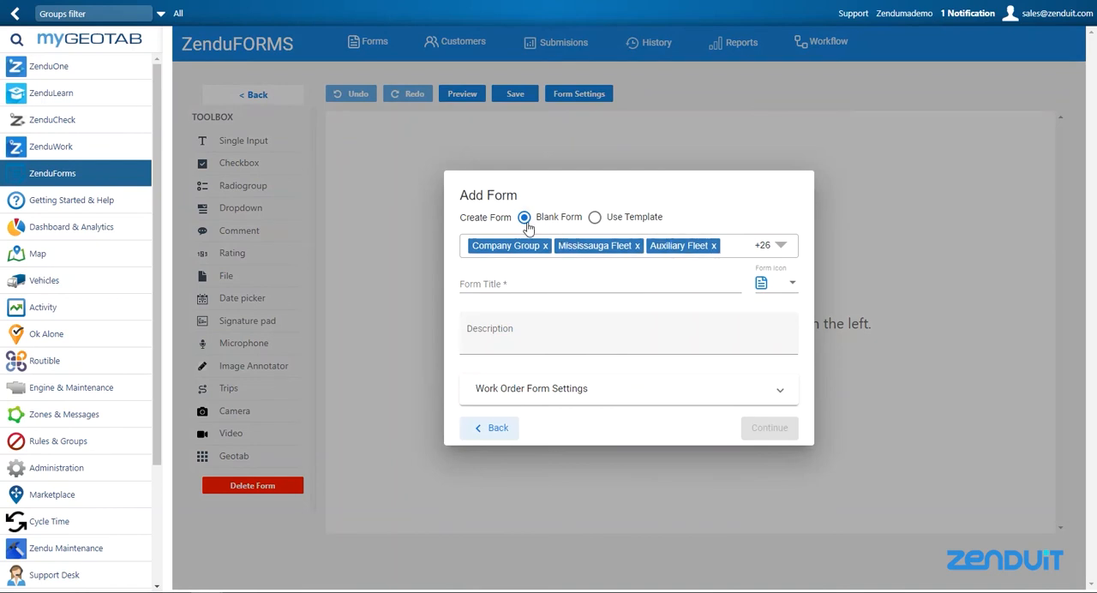
{"action": "left_click", "coordinate": [595, 218]}
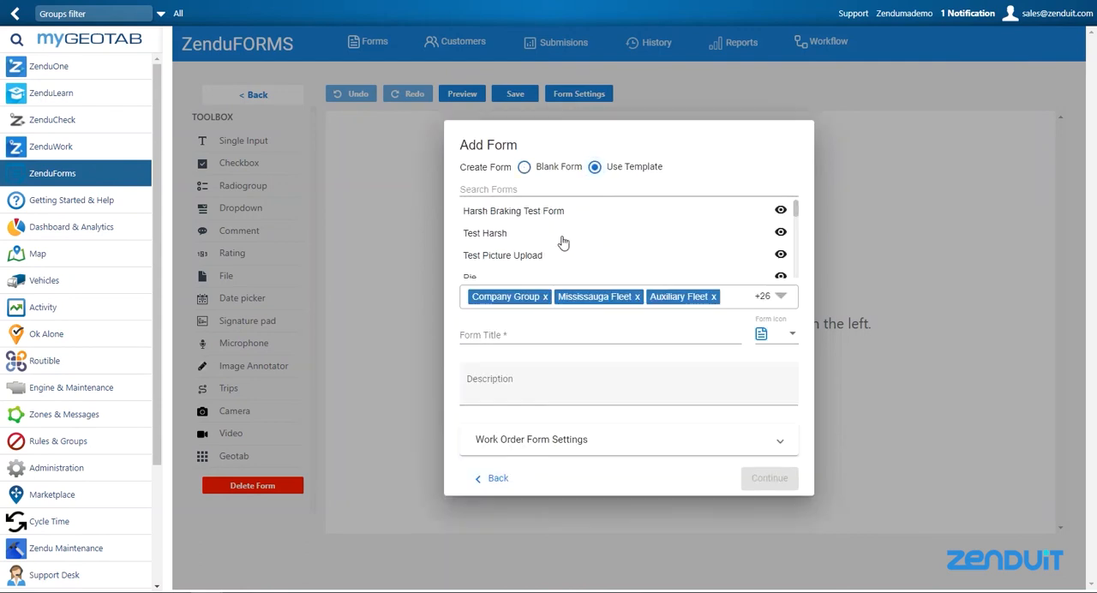
{"action": "left_click", "coordinate": [525, 167]}
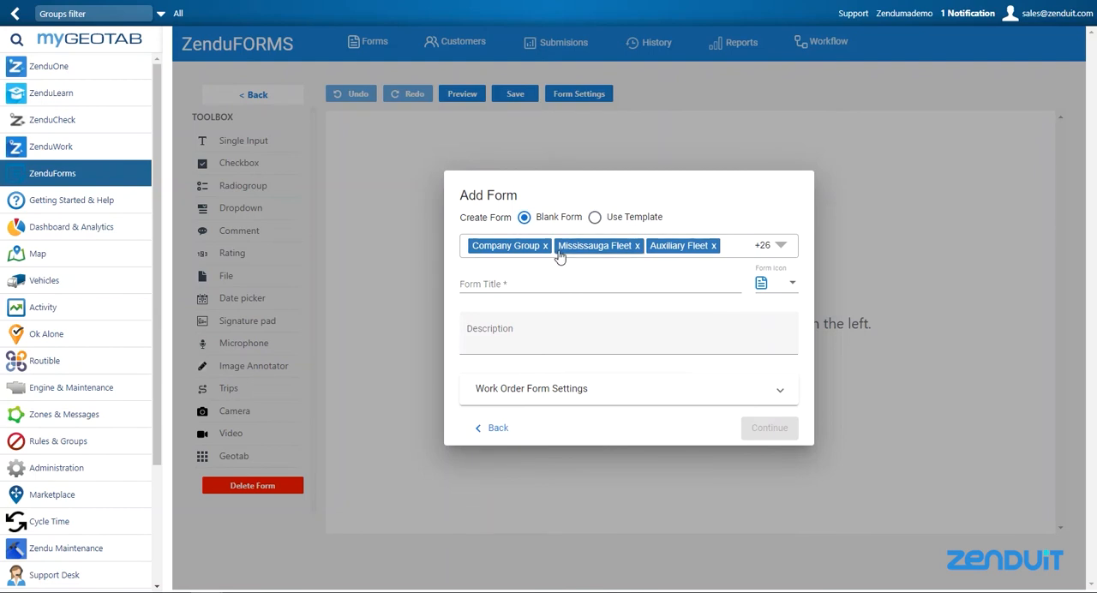
{"action": "left_click", "coordinate": [785, 251]}
{"action": "left_click", "coordinate": [787, 250]}
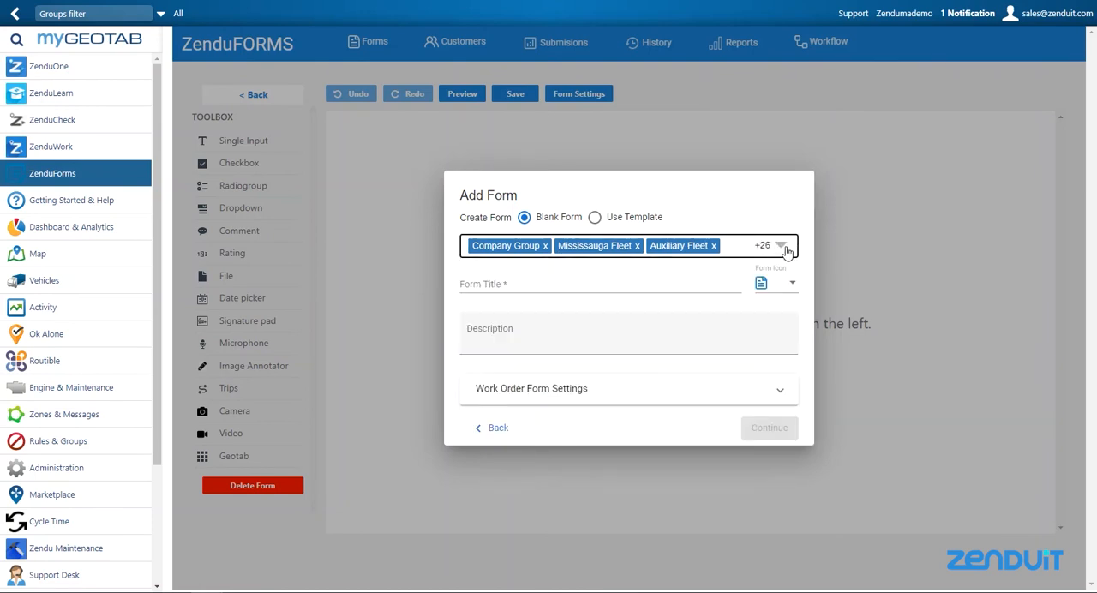
{"action": "left_click", "coordinate": [584, 288]}
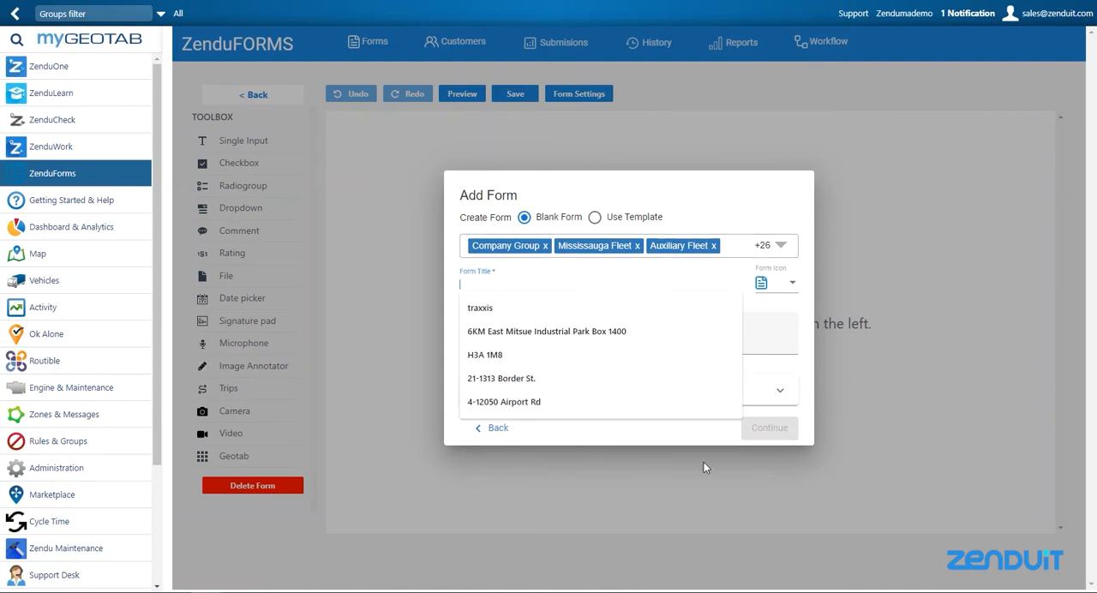
{"action": "type", "text": "My Test"}
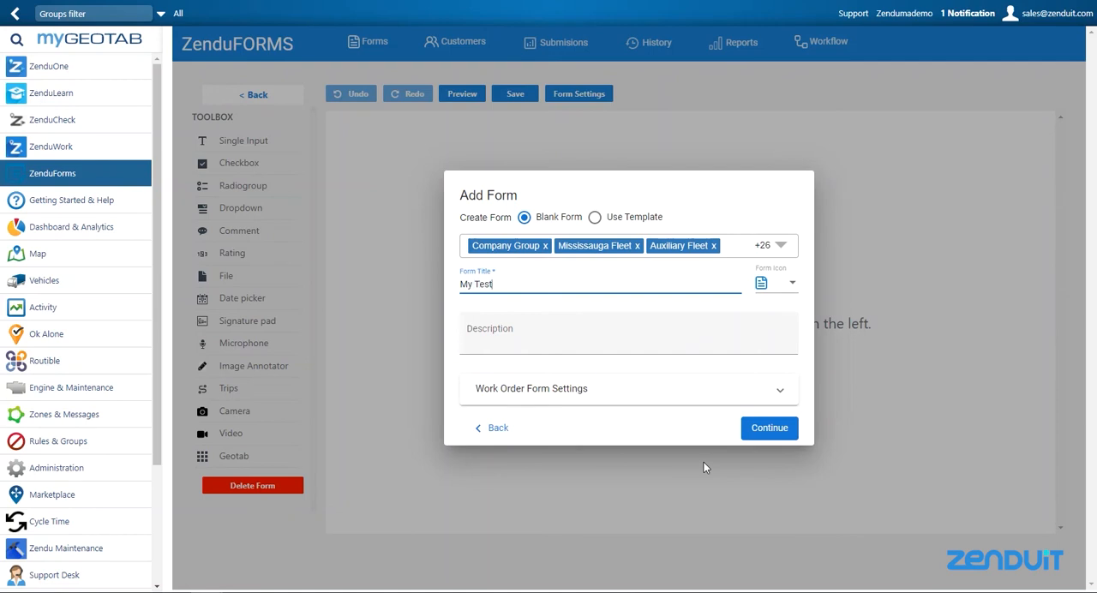
{"action": "left_click", "coordinate": [571, 345]}
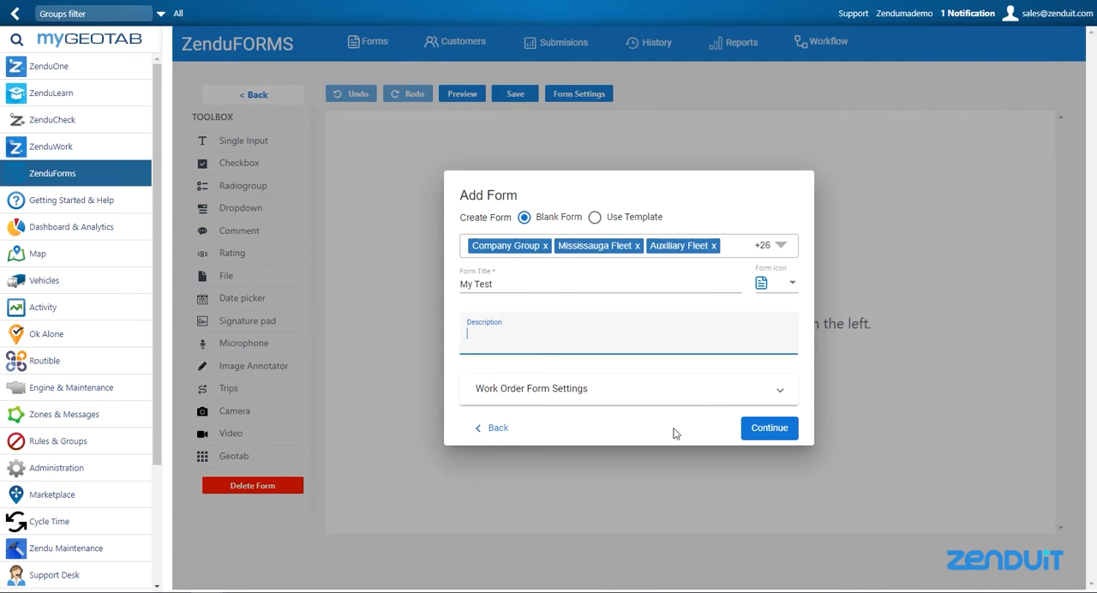
{"action": "left_click", "coordinate": [759, 431]}
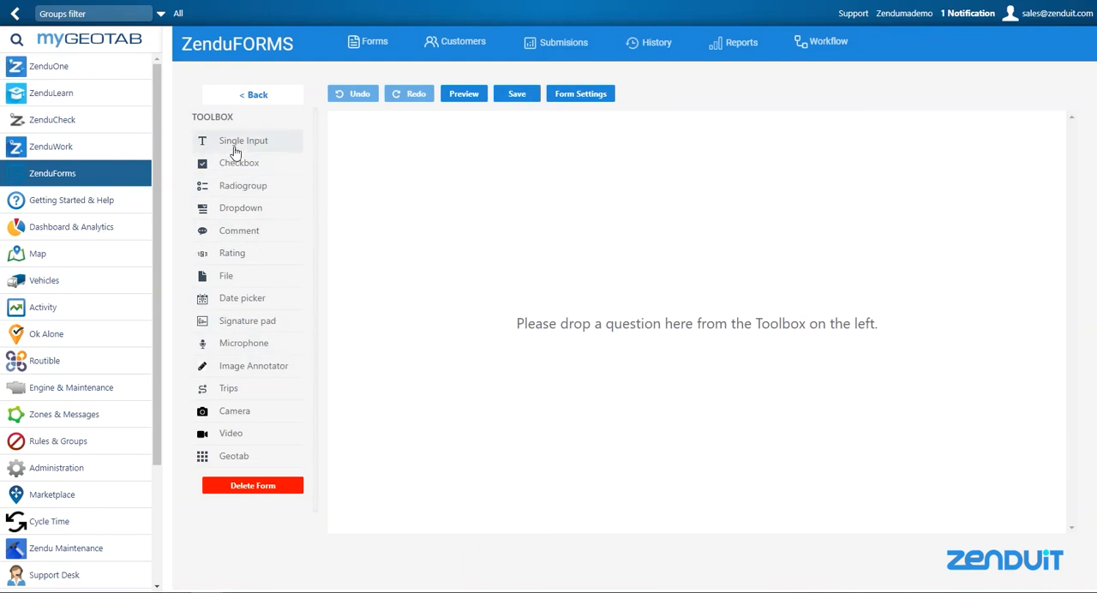
Step: Add a Single Input question to the empty form and title it "When was it completed?"
{"action": "left_click_drag", "start_coordinate": [236, 150], "coordinate": [439, 188]}
{"action": "left_click", "coordinate": [412, 175]}
{"action": "key", "text": "BackSpace"}
{"action": "key", "text": "BackSpace"}
{"action": "key", "text": "BackSpace"}
{"action": "key", "text": "BackSpace"}
{"action": "key", "text": "BackSpace"}
{"action": "key", "text": "BackSpace"}
{"action": "key", "text": "BackSpace"}
{"action": "key", "text": "BackSpace"}
{"action": "type", "text": "When was it completed?"}
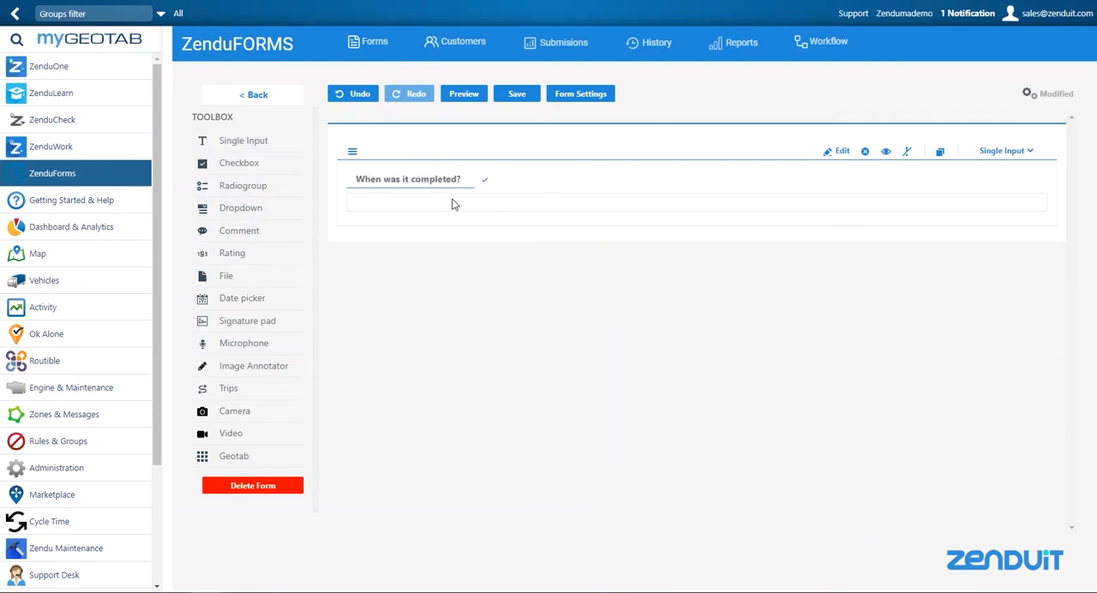
{"action": "left_click", "coordinate": [454, 204]}
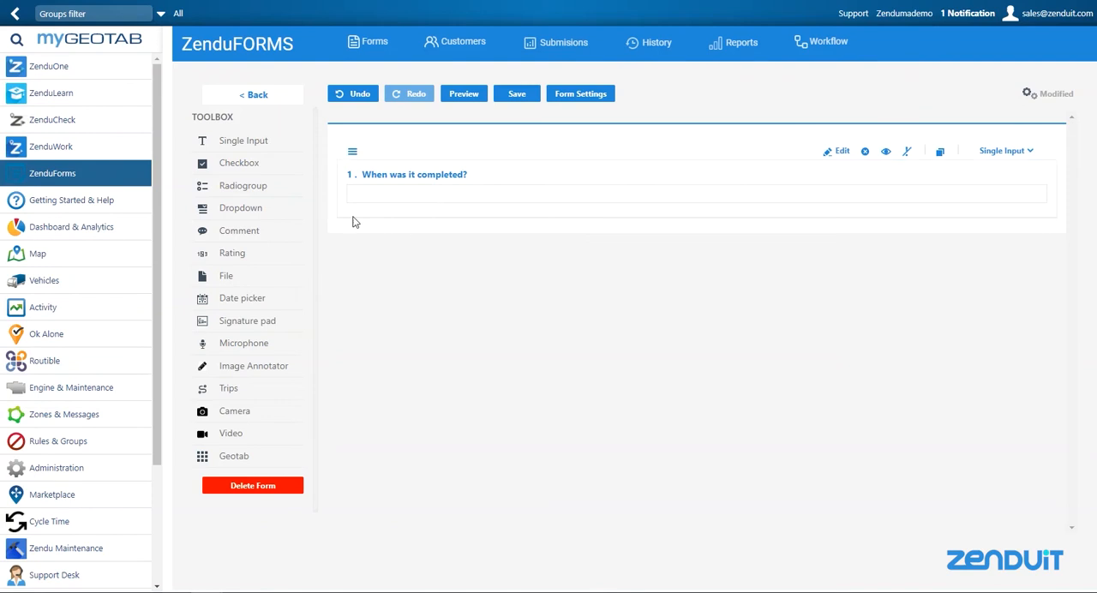
Step: Add a Checkbox question below the first question and title it "What was done?"
{"action": "left_click_drag", "start_coordinate": [221, 167], "coordinate": [393, 250]}
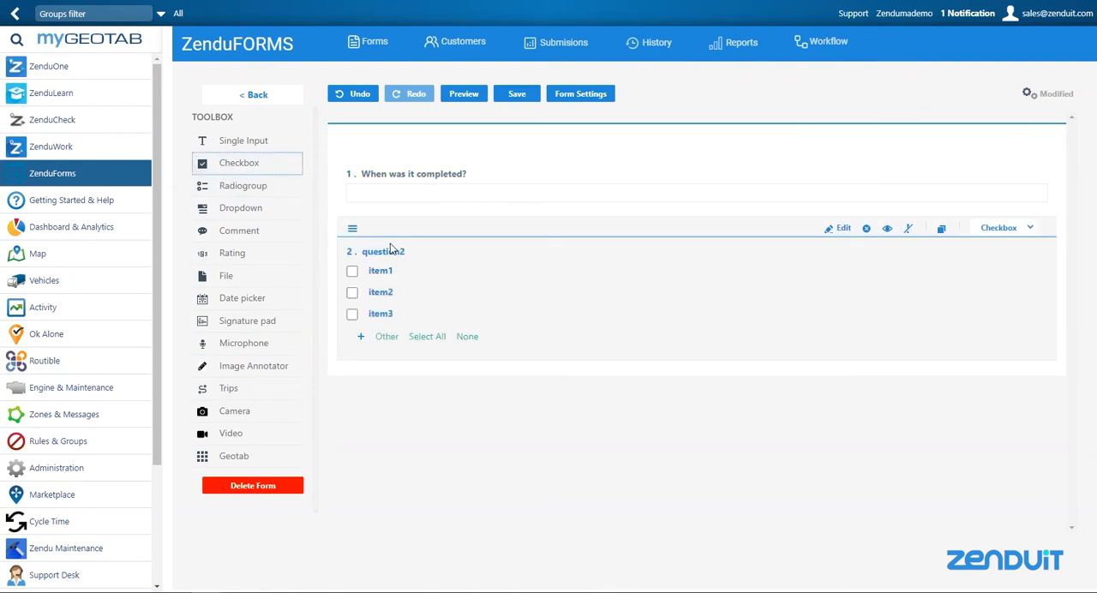
{"action": "key", "text": "BackSpace"}
{"action": "key", "text": "BackSpace"}
{"action": "key", "text": "BackSpace"}
{"action": "key", "text": "BackSpace"}
{"action": "key", "text": "BackSpace"}
{"action": "key", "text": "BackSpace"}
{"action": "key", "text": "BackSpace"}
{"action": "key", "text": "BackSpace"}
{"action": "key", "text": "BackSpace"}
{"action": "type", "text": "What was done?"}
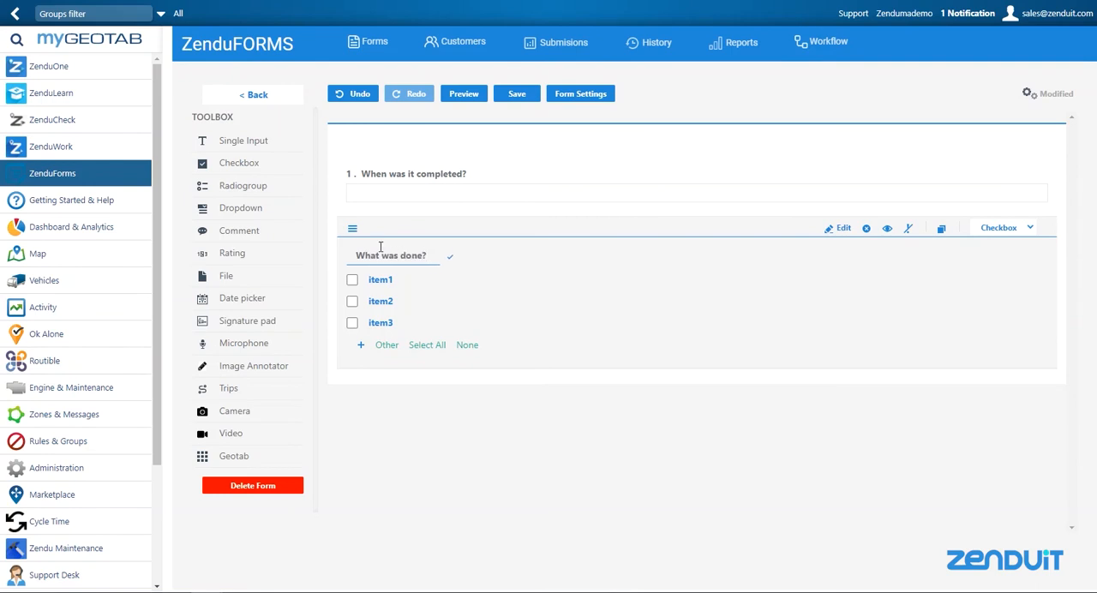
{"action": "mouse_move", "coordinate": [398, 320]}
Step: Add a Camera question and a Signature pad below the checkbox question, with a Geotab block between them
{"action": "left_click_drag", "start_coordinate": [247, 417], "coordinate": [435, 414]}
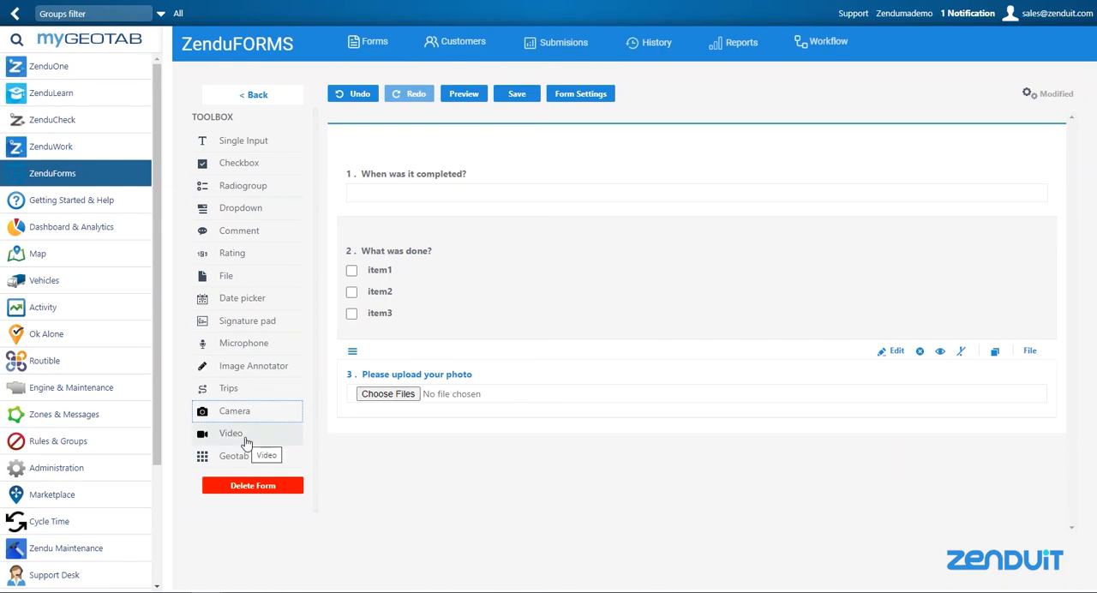
{"action": "left_click_drag", "start_coordinate": [227, 322], "coordinate": [417, 456]}
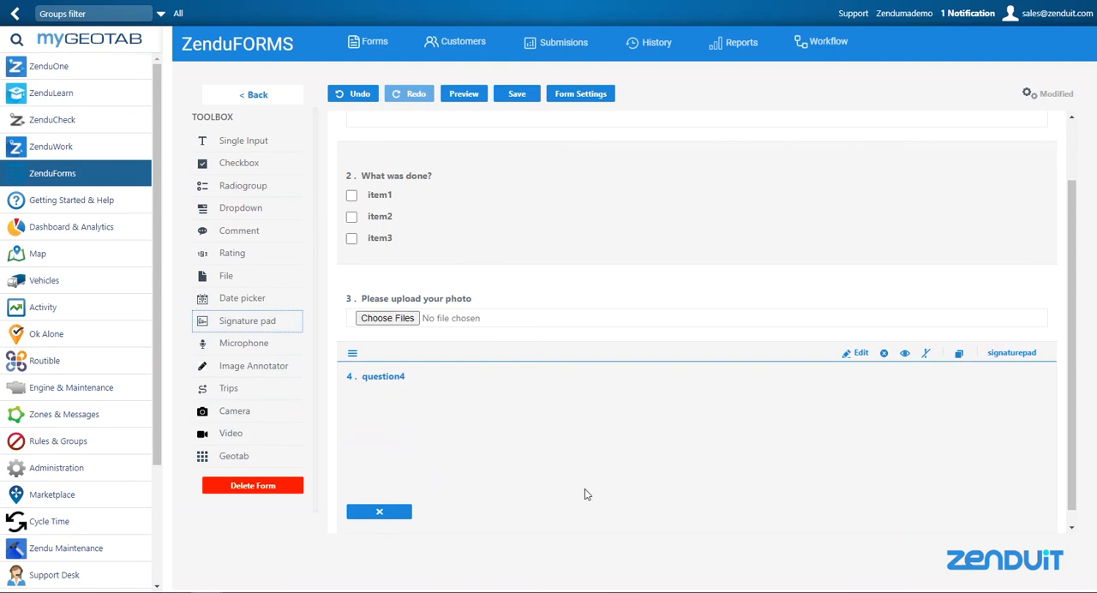
{"action": "left_click_drag", "start_coordinate": [269, 459], "coordinate": [441, 461]}
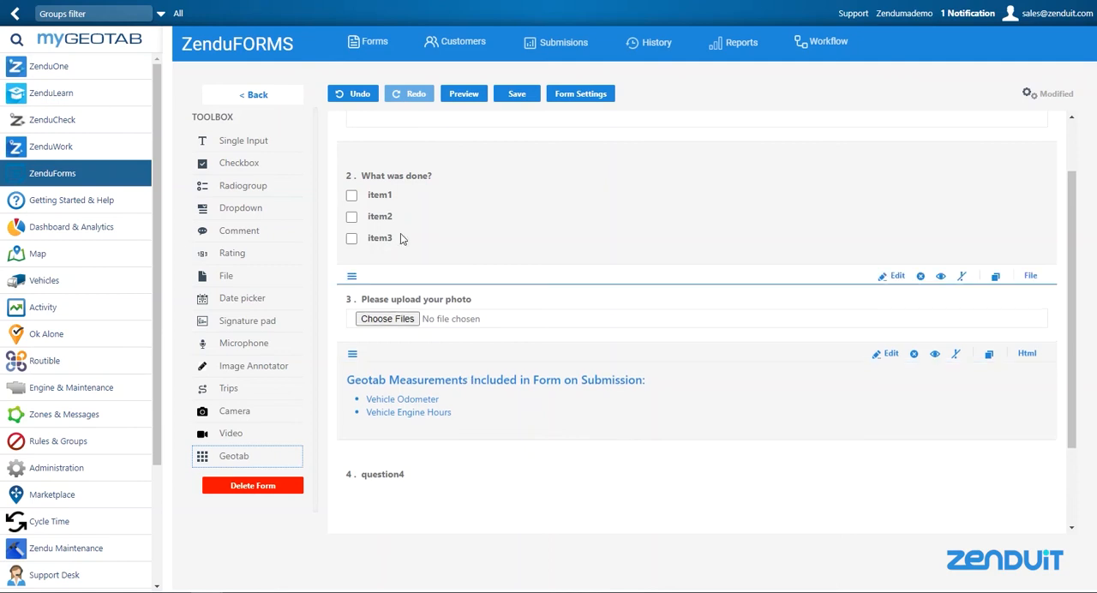
Step: Save the finished "My Test" form
{"action": "left_click", "coordinate": [226, 274]}
{"action": "scroll", "coordinate": [587, 286], "scroll_direction": "up", "scroll_amount": 3}
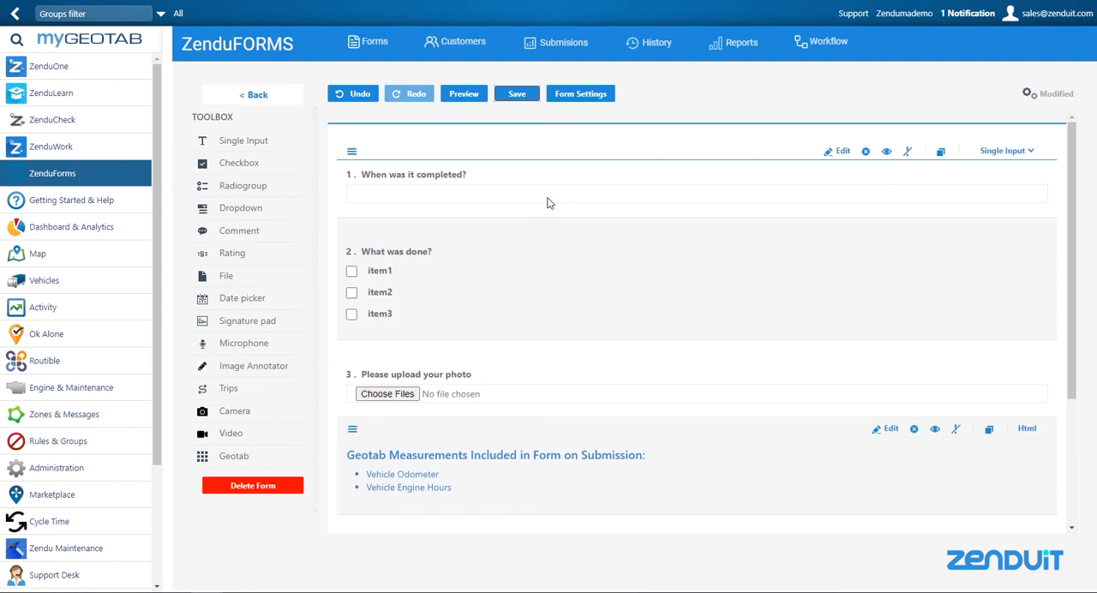
{"action": "left_click", "coordinate": [518, 98]}
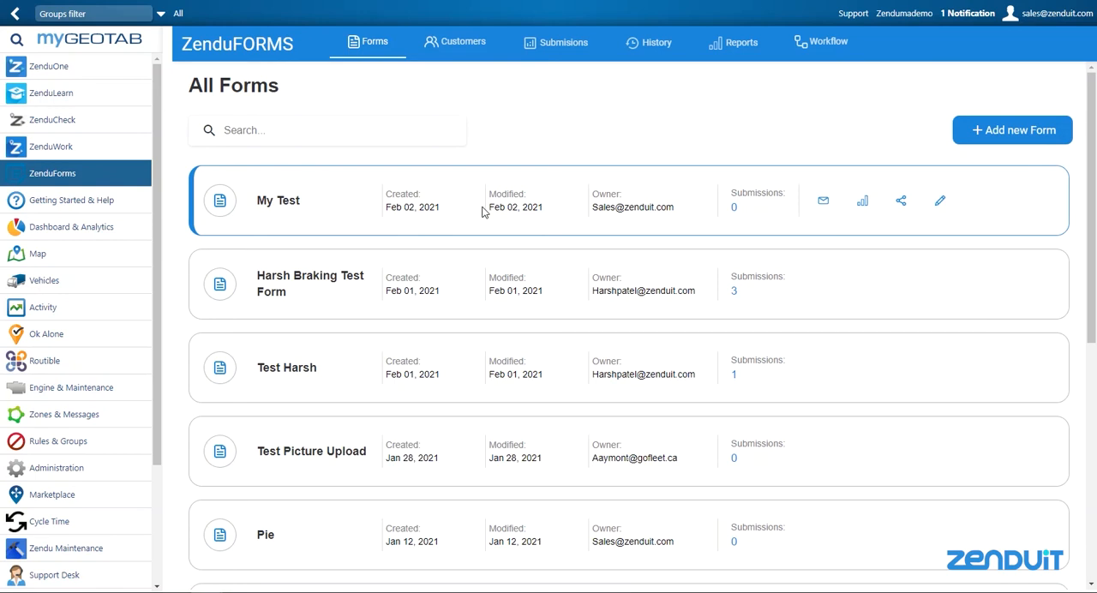
Step: Start a send task for the "My Test" form and choose the driver to dispatch it to by searching "mor"
{"action": "left_click", "coordinate": [824, 204]}
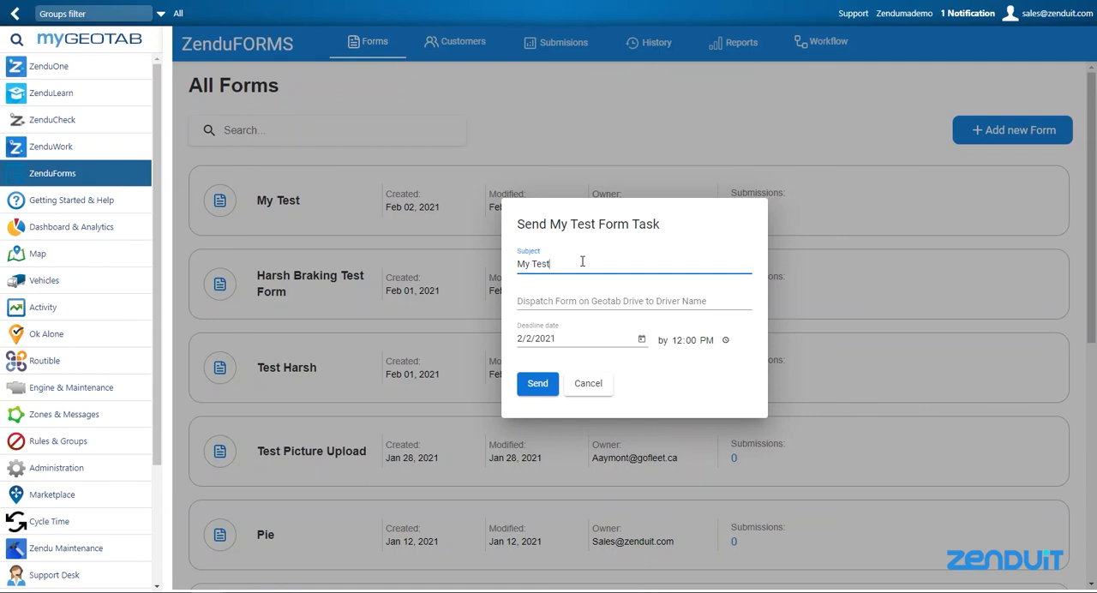
{"action": "left_click", "coordinate": [595, 301]}
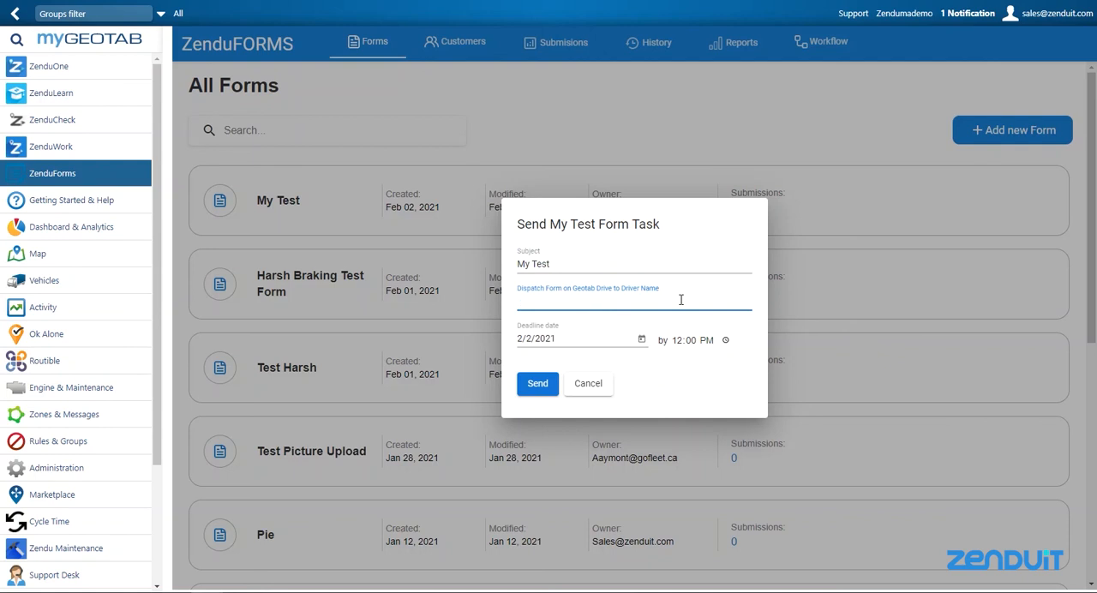
{"action": "type", "text": "more"}
{"action": "key", "text": "BackSpace"}
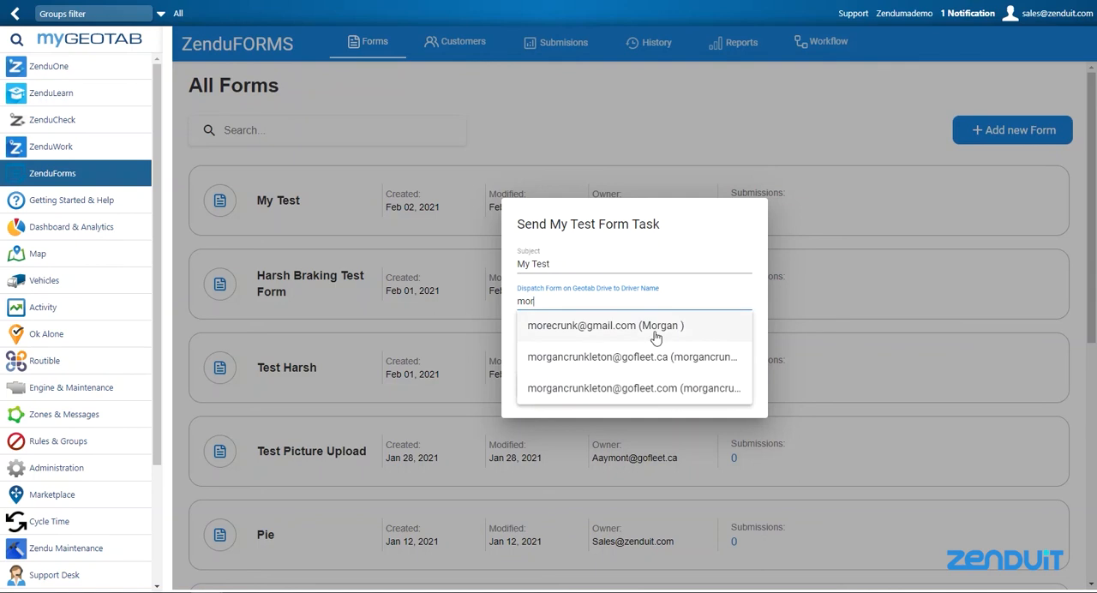
{"action": "left_click", "coordinate": [556, 333]}
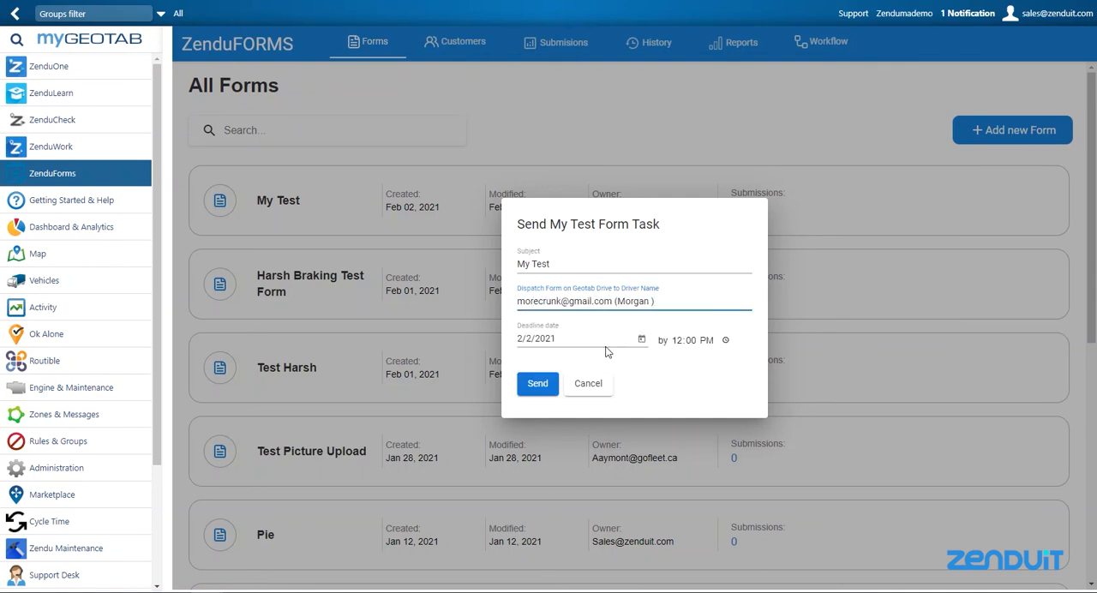
Step: Set the task's deadline date to 2/3/2021 and send it
{"action": "left_click", "coordinate": [642, 343]}
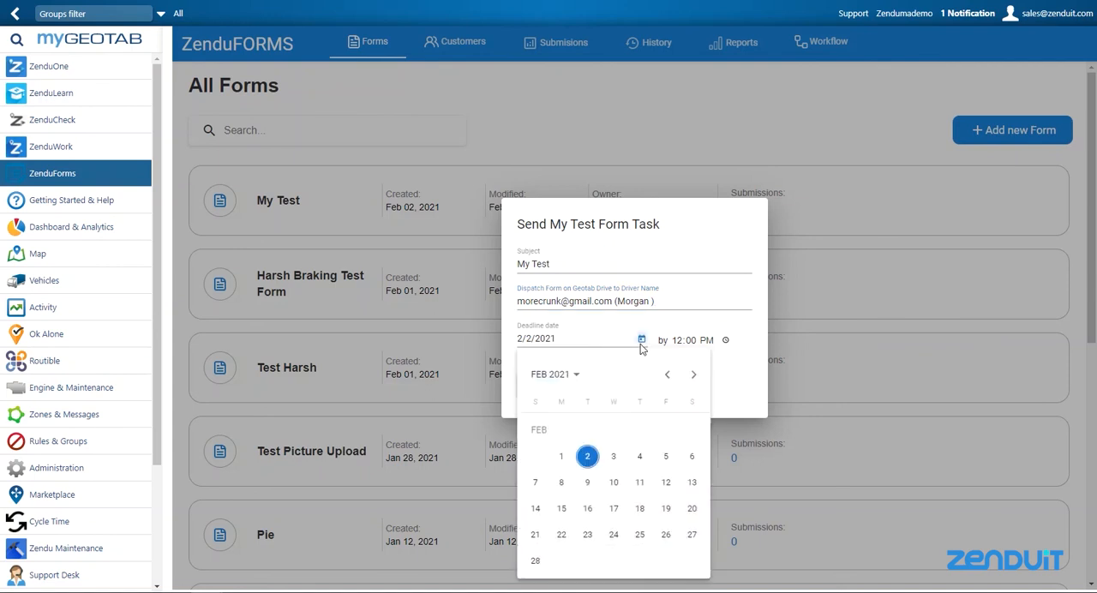
{"action": "left_click", "coordinate": [614, 456]}
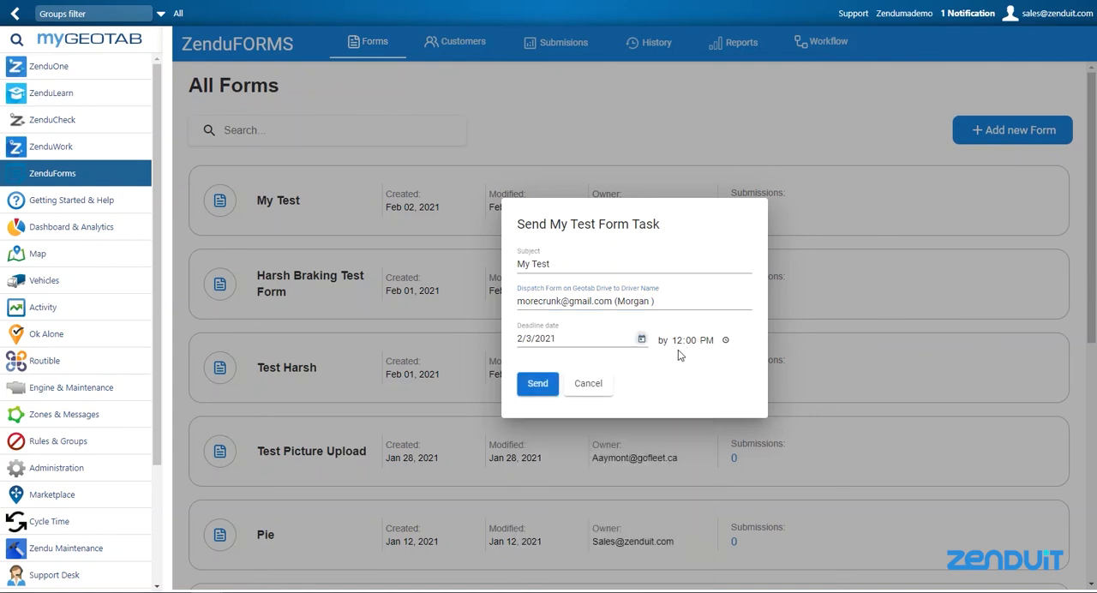
{"action": "left_click", "coordinate": [534, 387]}
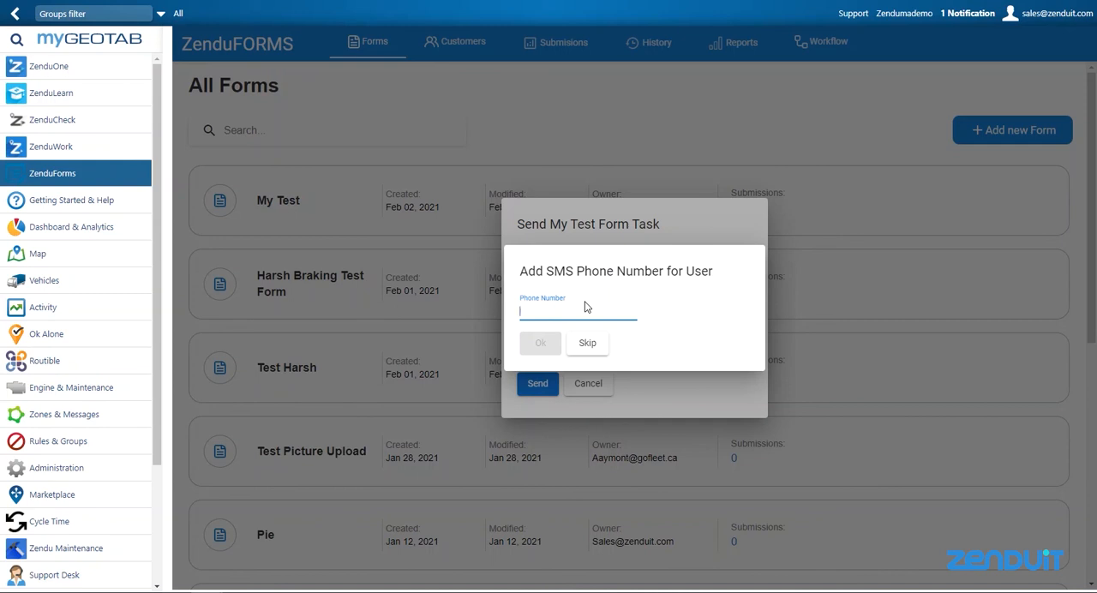
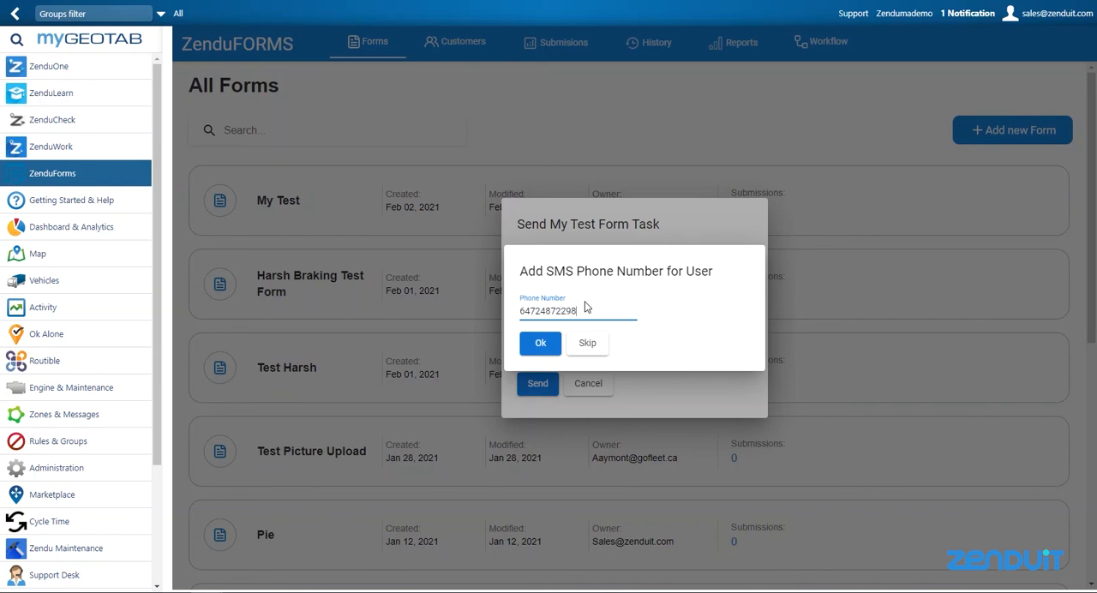
Step: Enter the recipient's SMS phone number and confirm it to finish sending the form task
{"action": "left_click", "coordinate": [540, 343]}
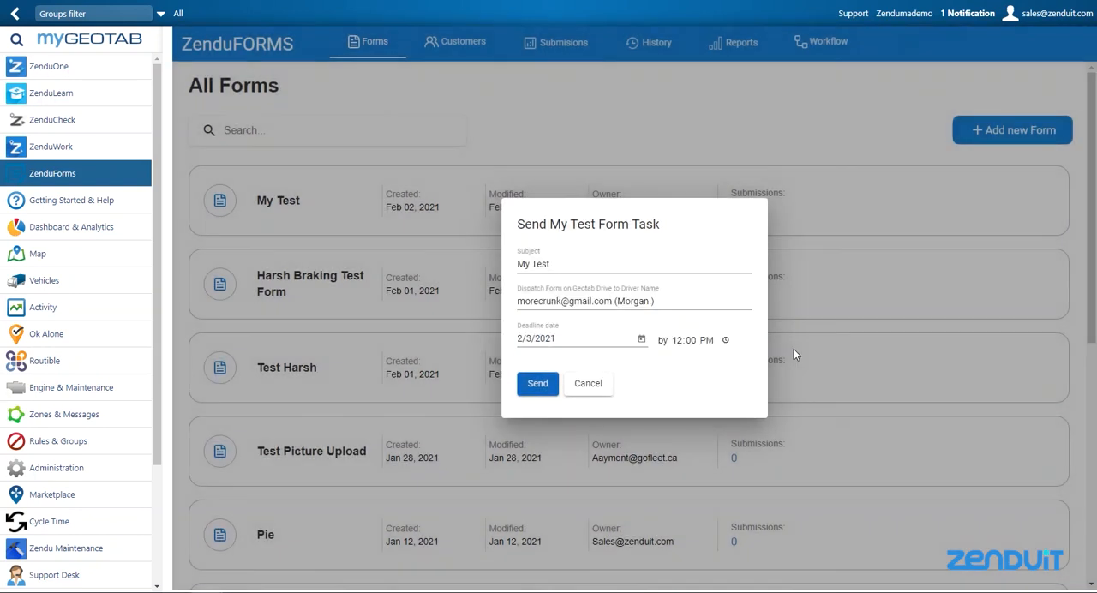
{"action": "left_click", "coordinate": [794, 348]}
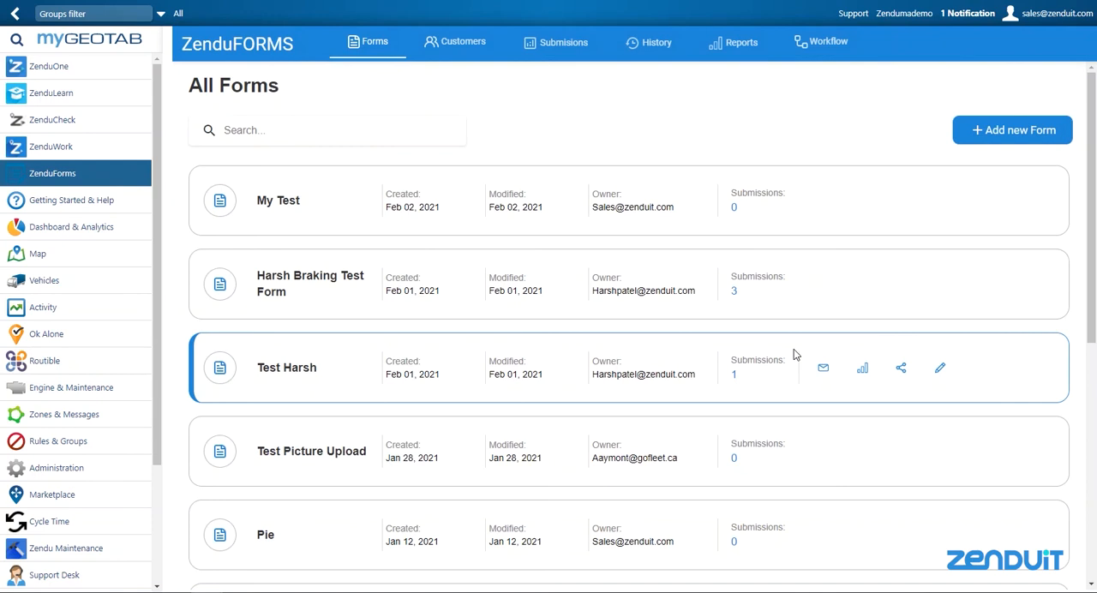